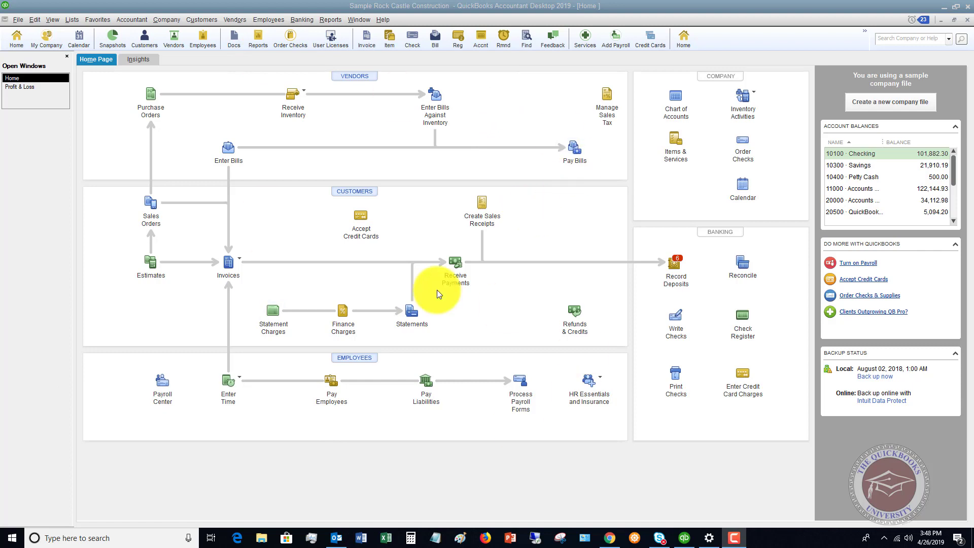
- Open the Payroll Item List from the Lists menu
left_click(71, 18)
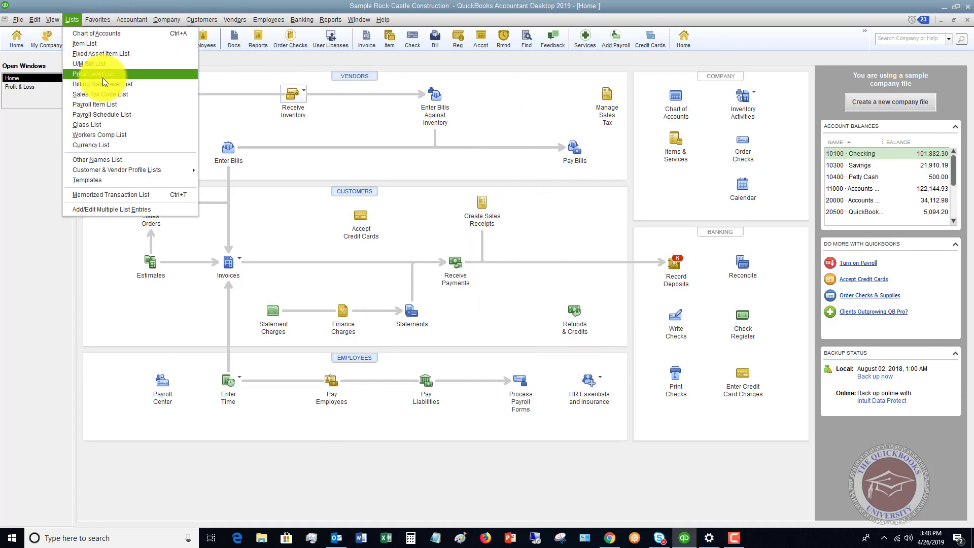
left_click(104, 104)
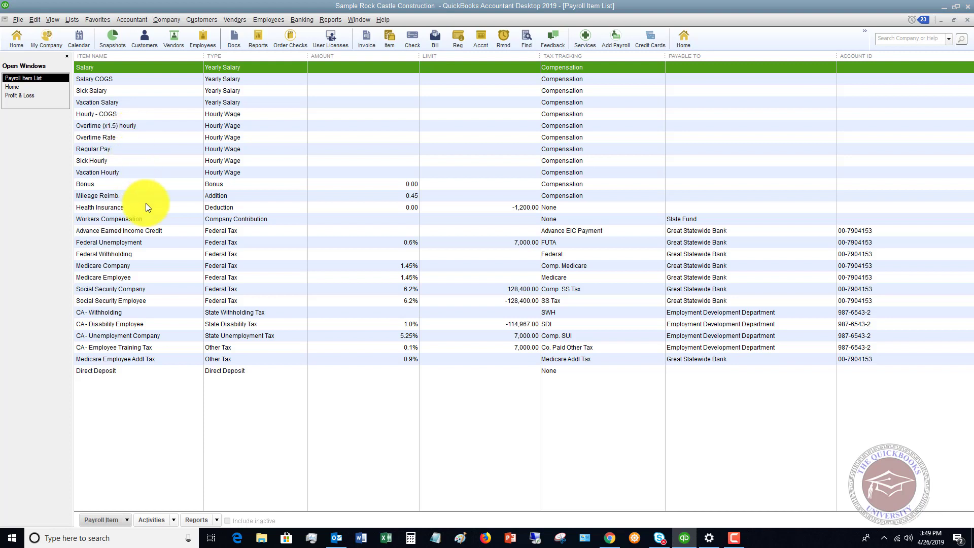
- Start a new payroll item from the Payroll Item button's menu
left_click(127, 519)
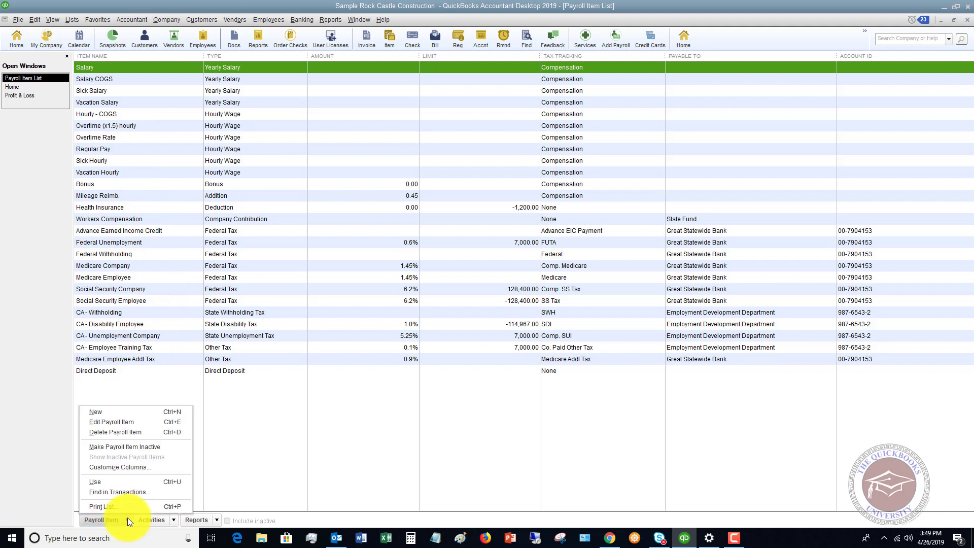
left_click(127, 415)
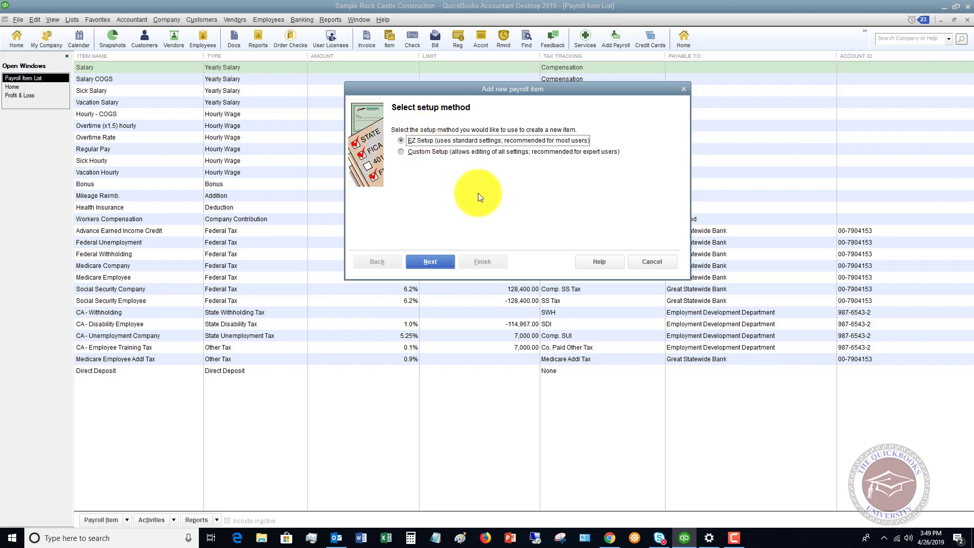
- Continue with EZ Setup and choose Retirement Benefits (401K, Simple IRA) as the item type
left_click(429, 261)
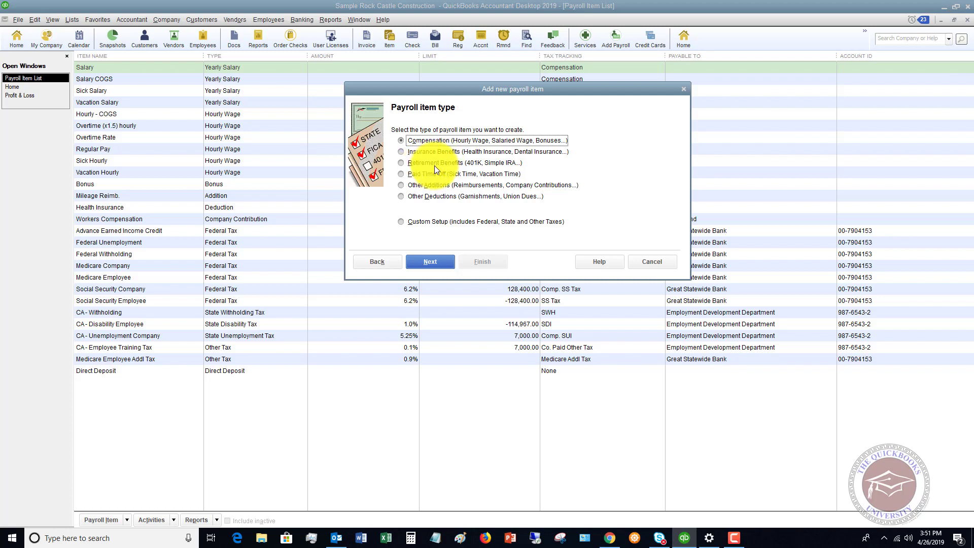
left_click(400, 163)
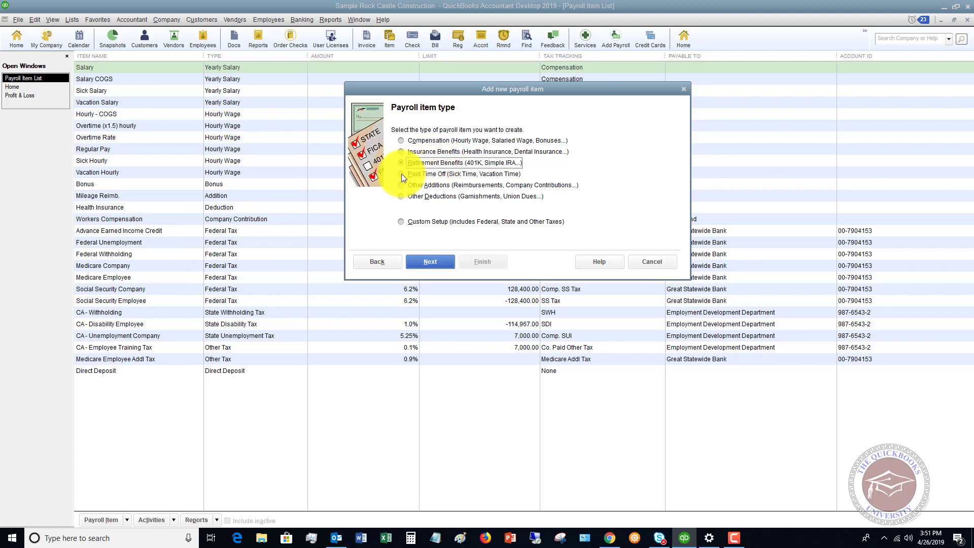
- Mark 401(k) (most common) as a retirement benefit the company provides
left_click(432, 262)
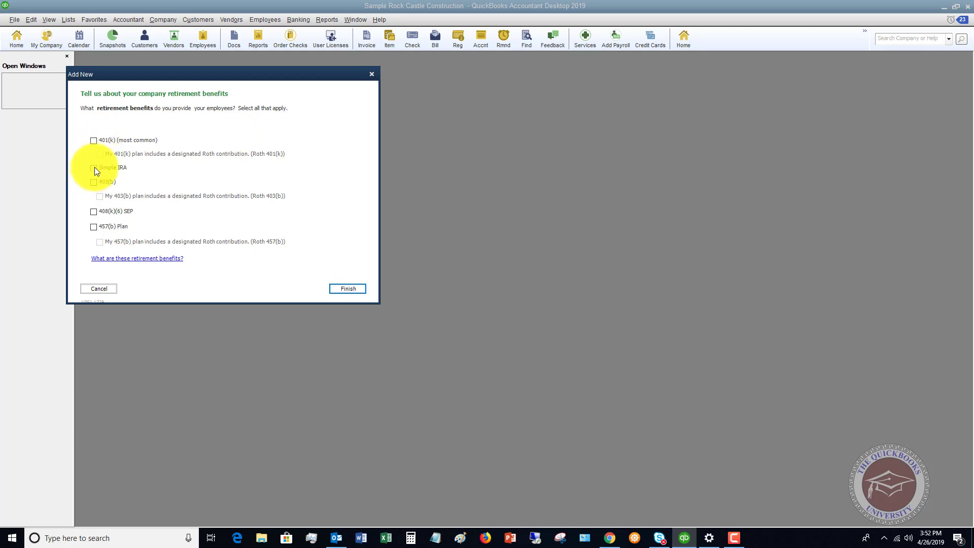
left_click(93, 141)
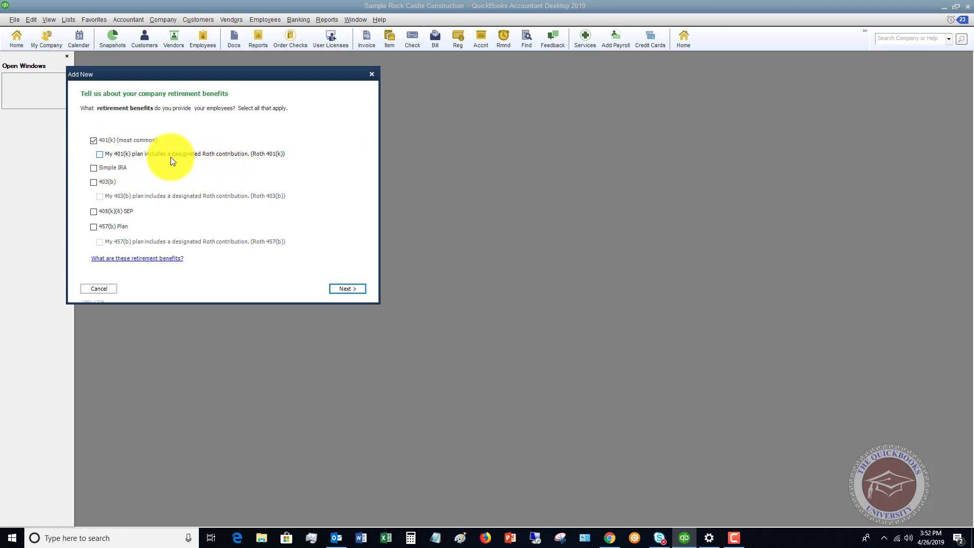
- Set Fidelity as the 401(k) payee with its account number, paid monthly on the 1st
left_click(342, 288)
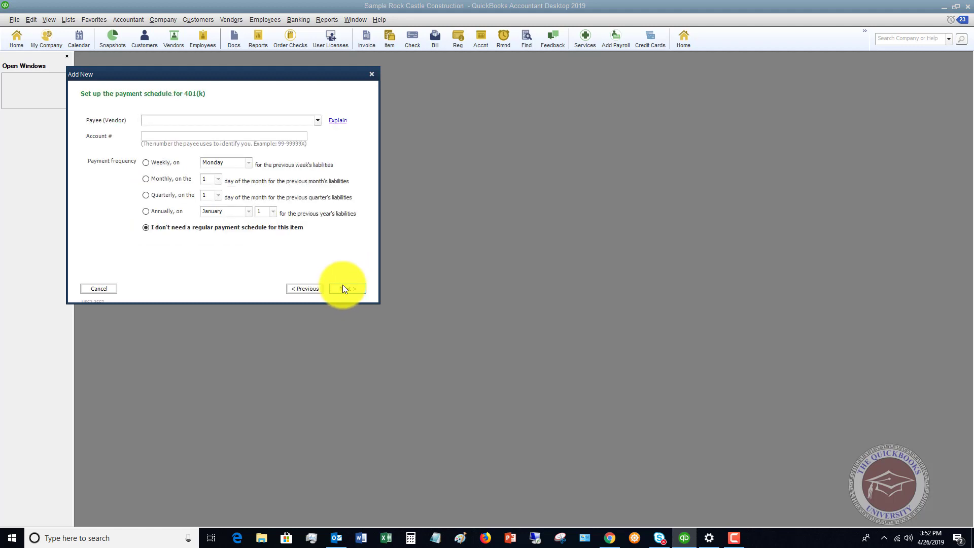
type("Fidelit")
type("123456")
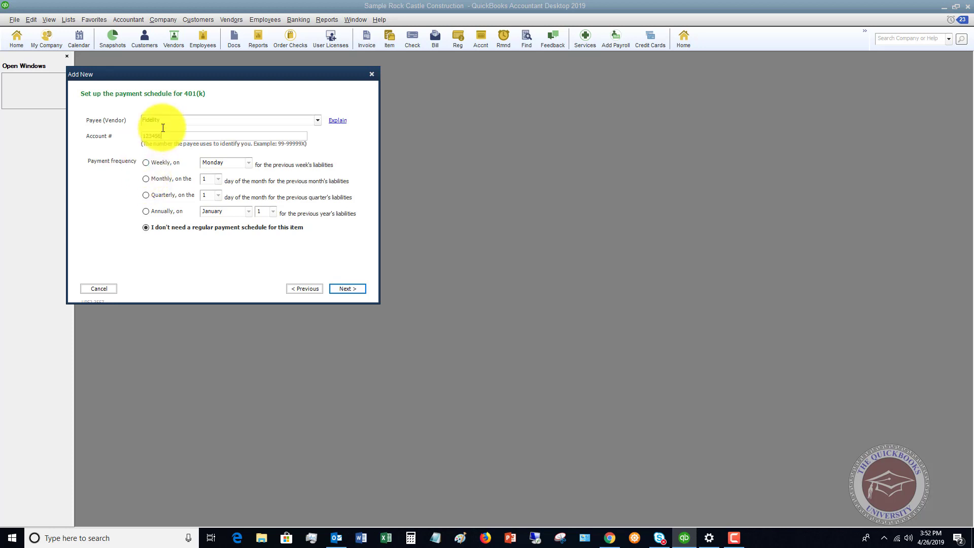
left_click(146, 180)
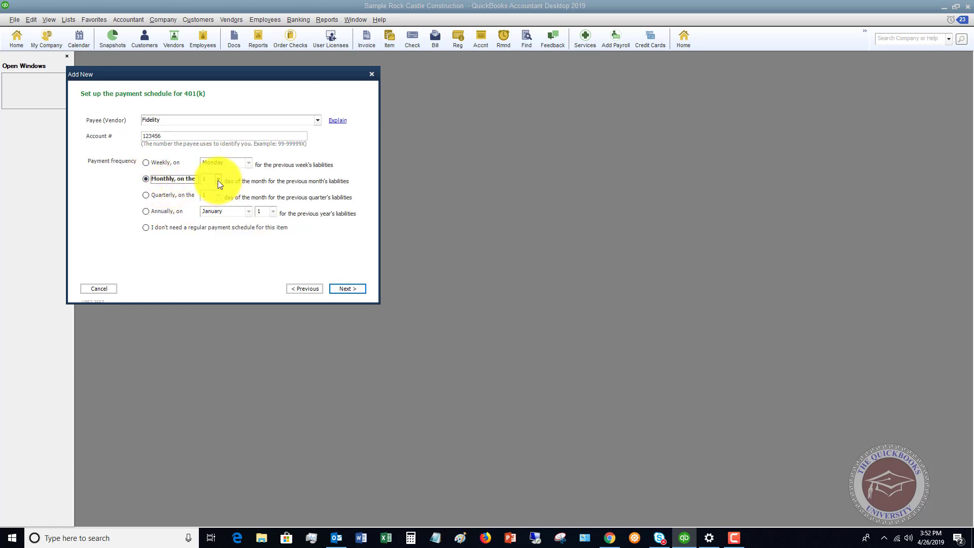
left_click(348, 289)
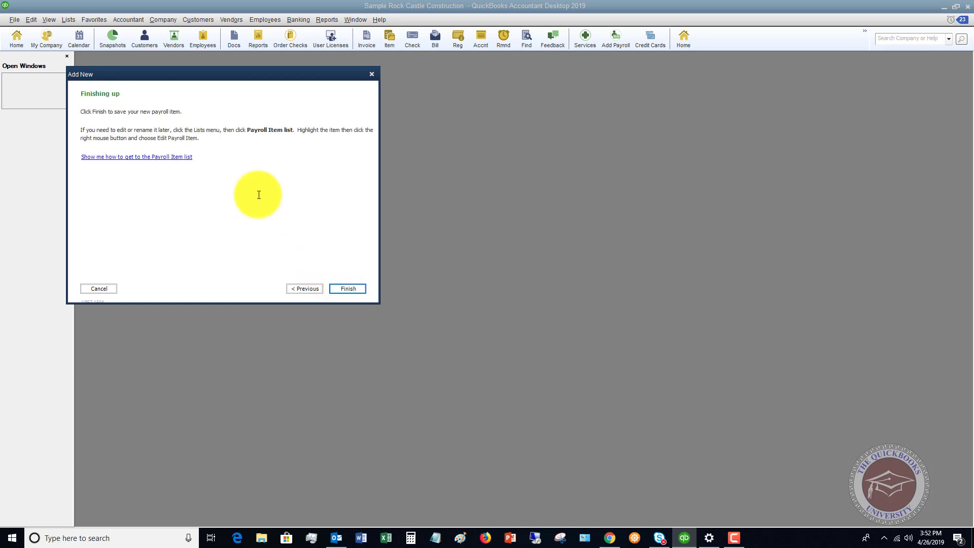
- Finish the 401(k) setup and maximize the Payroll Item List to show 401k Emp. and 401k Co. Match
left_click(346, 289)
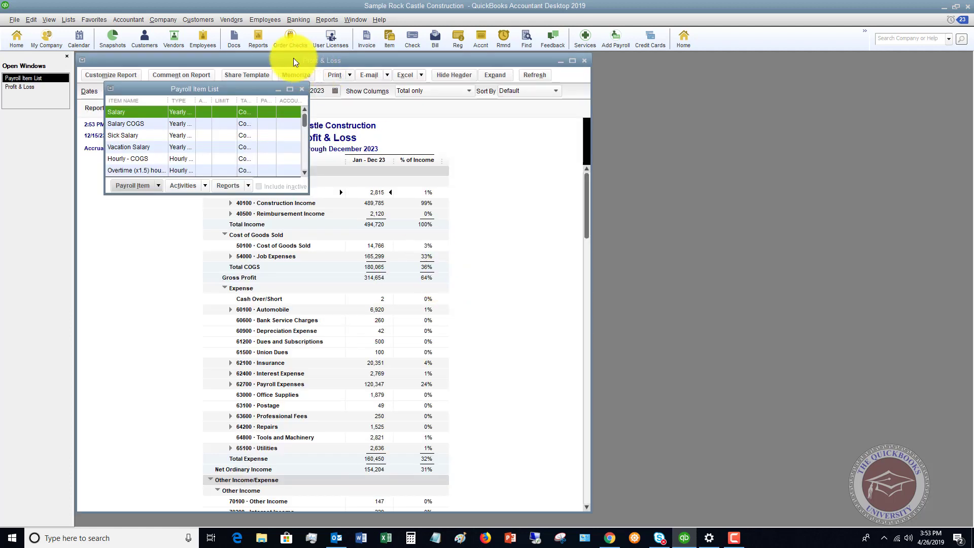
left_click(289, 91)
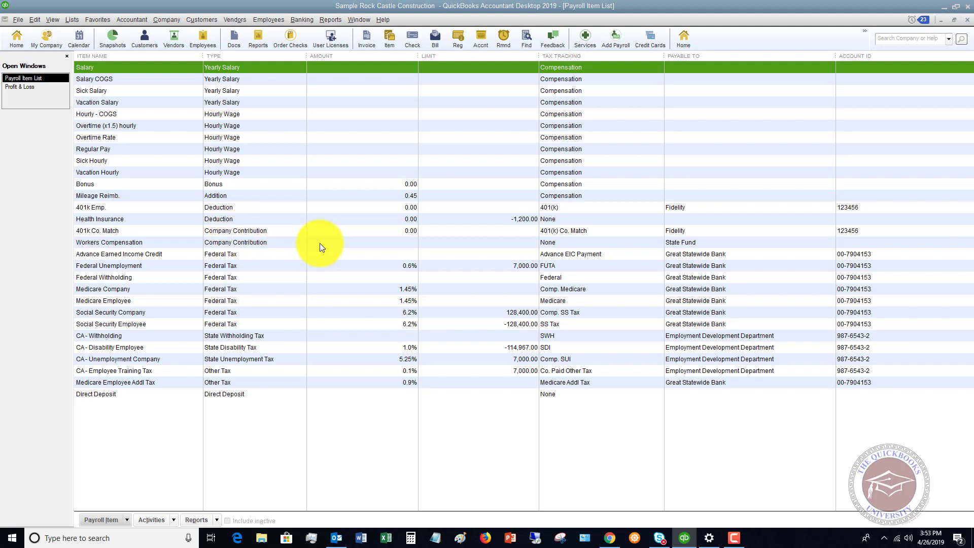
- Start another new payroll item using Custom Setup with Wage as the type
left_click(126, 519)
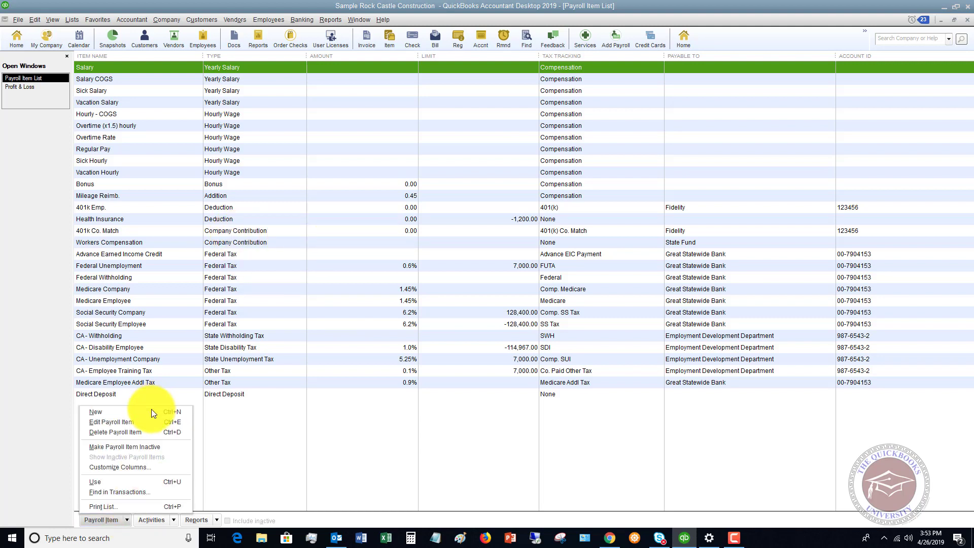
left_click(132, 412)
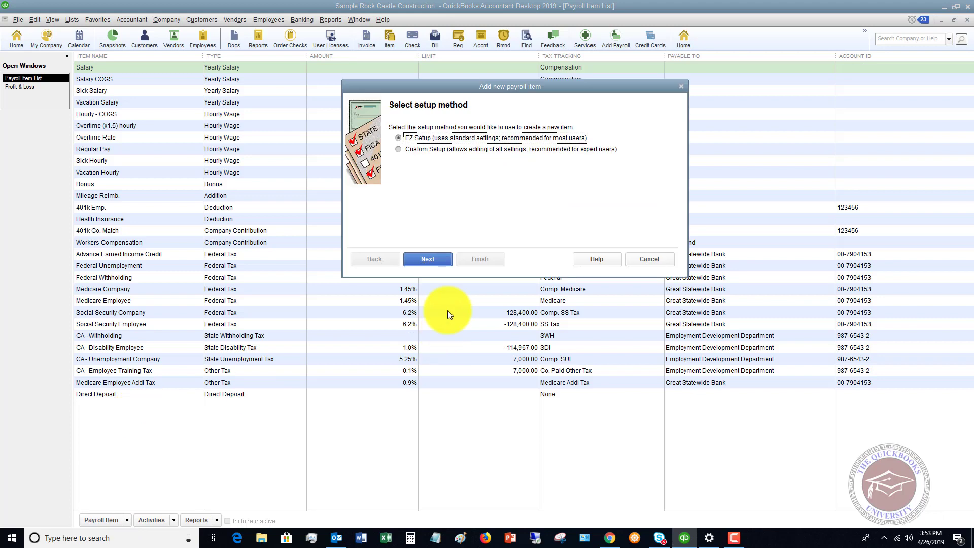
left_click(398, 149)
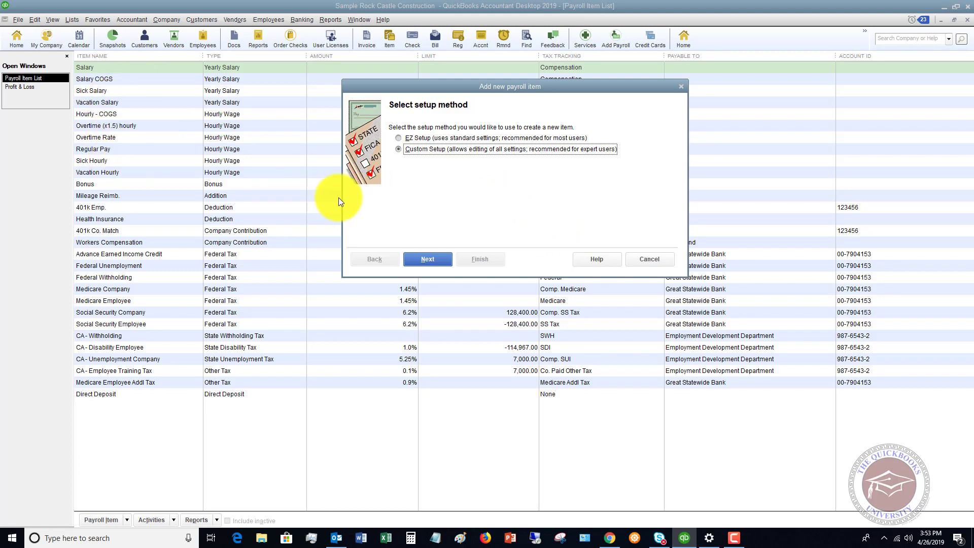
left_click(432, 259)
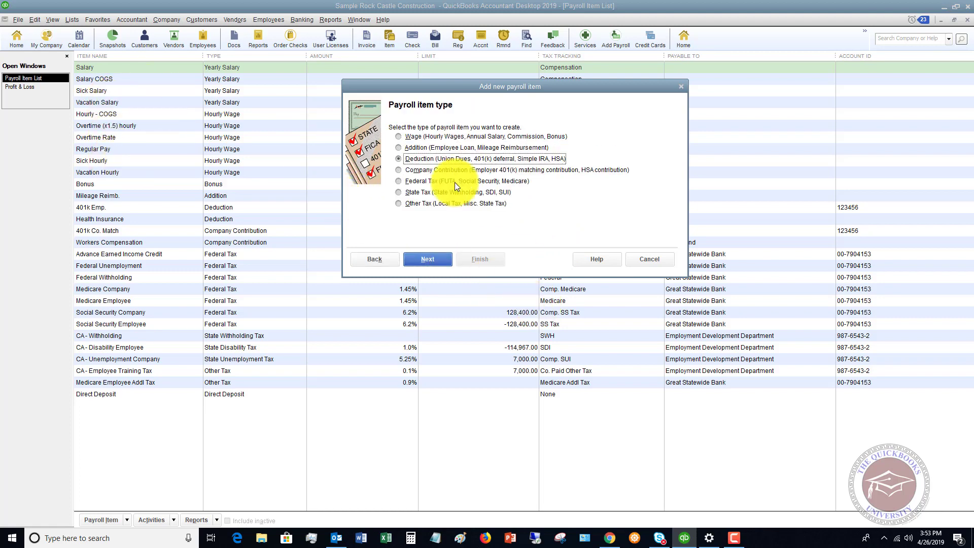
left_click(399, 136)
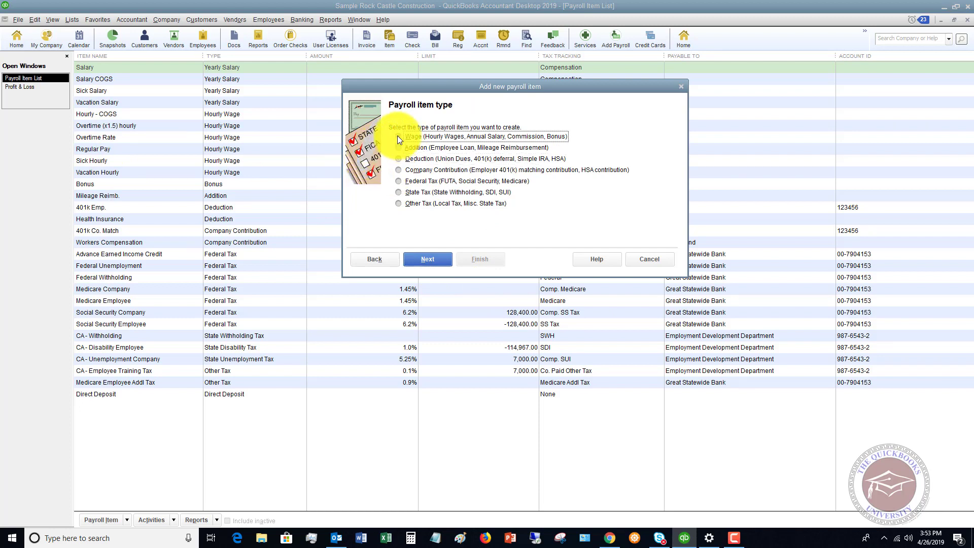
left_click(428, 260)
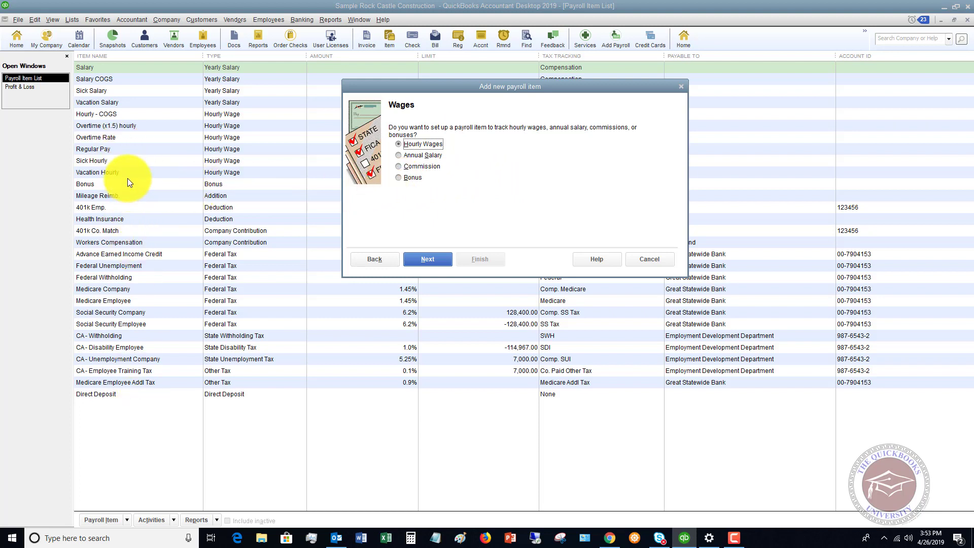
- Choose Commission as the wage kind and name it 'Sales Commission'
left_click(398, 167)
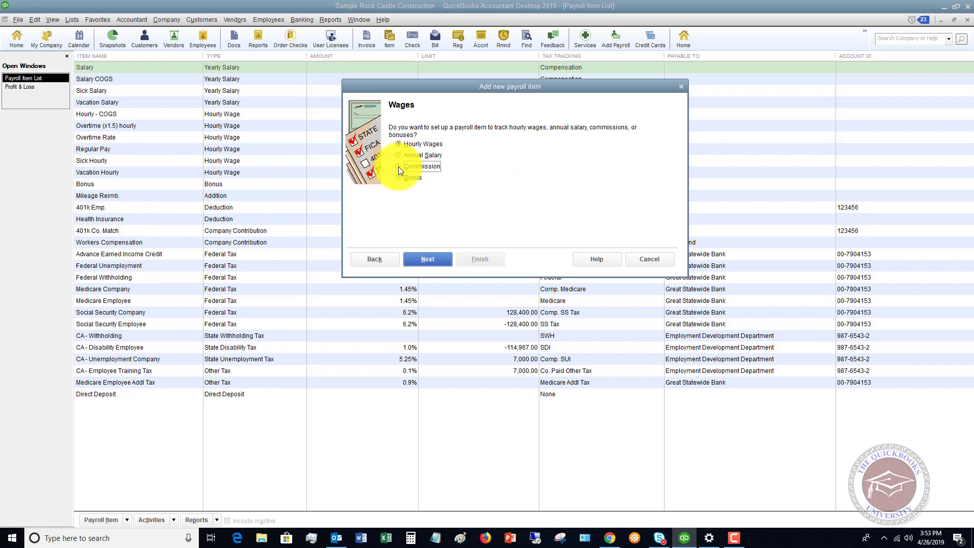
left_click(433, 258)
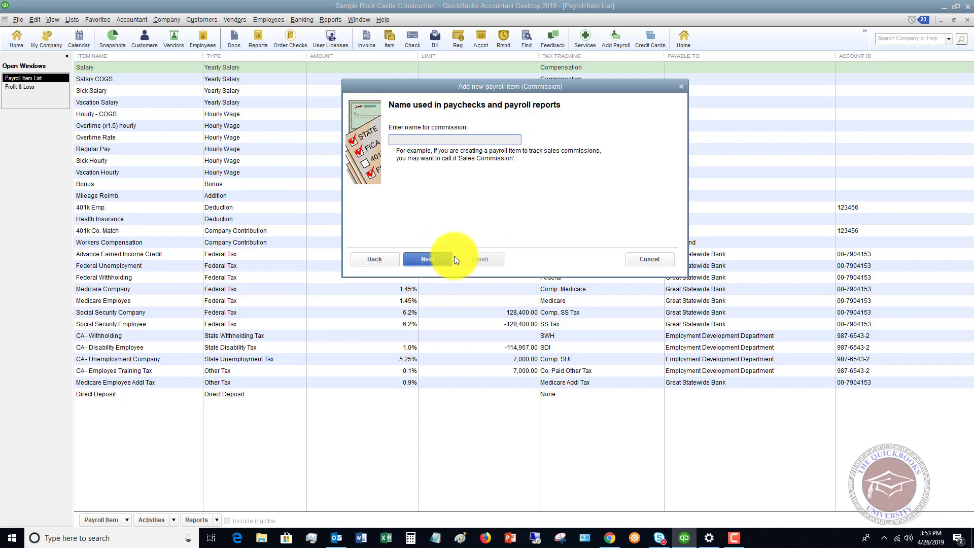
type("Sales Commission")
left_click(431, 261)
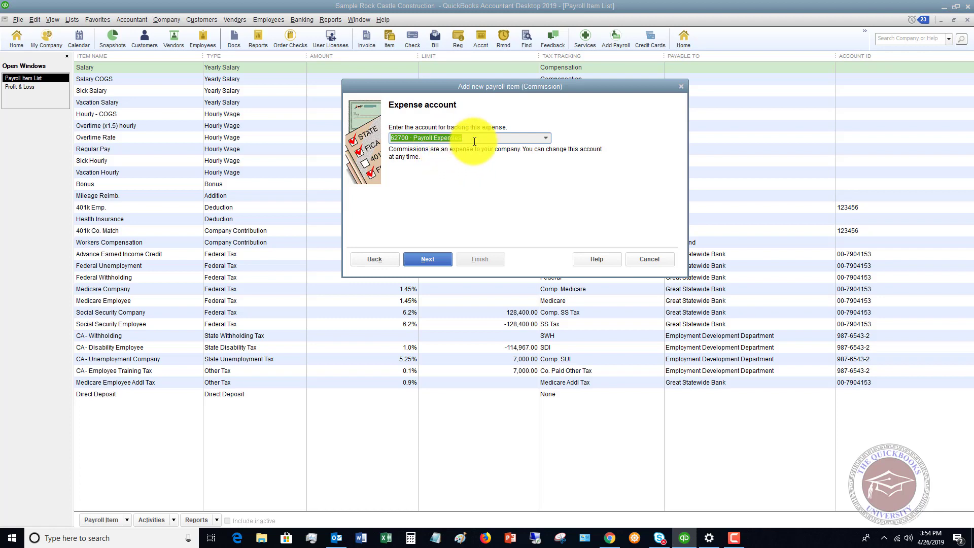
- Select 62710 · Gross Wages as the Sales Commission expense account
left_click(546, 138)
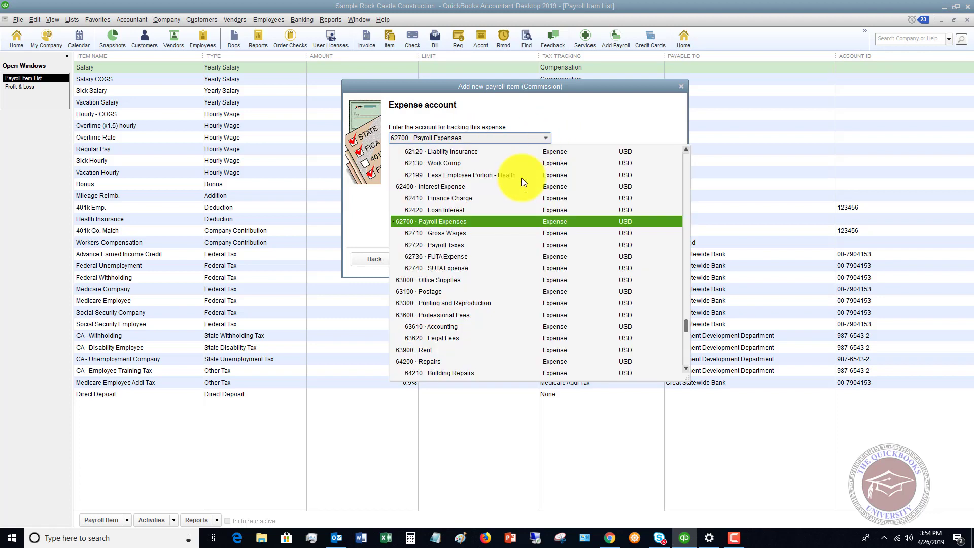
scroll(518, 222, "up", 3)
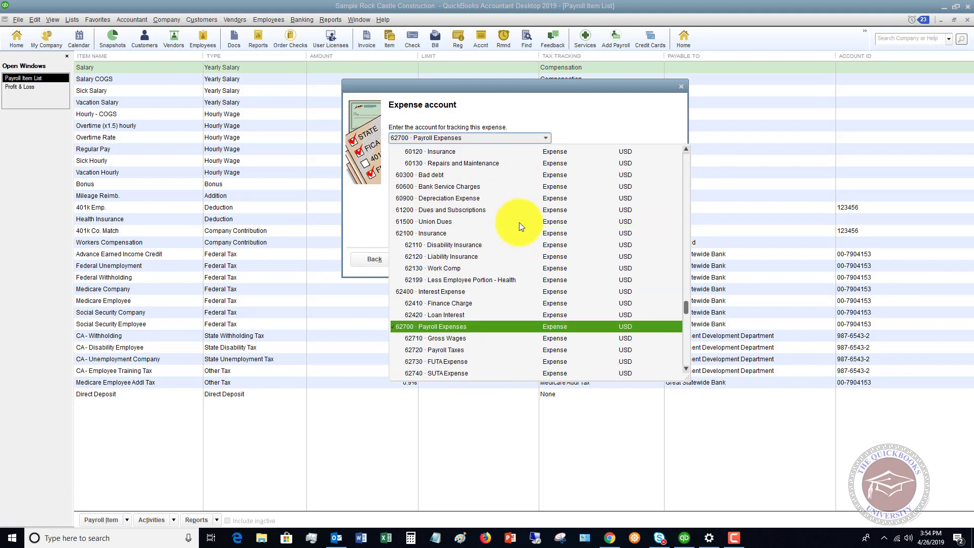
scroll(519, 222, "down", 2)
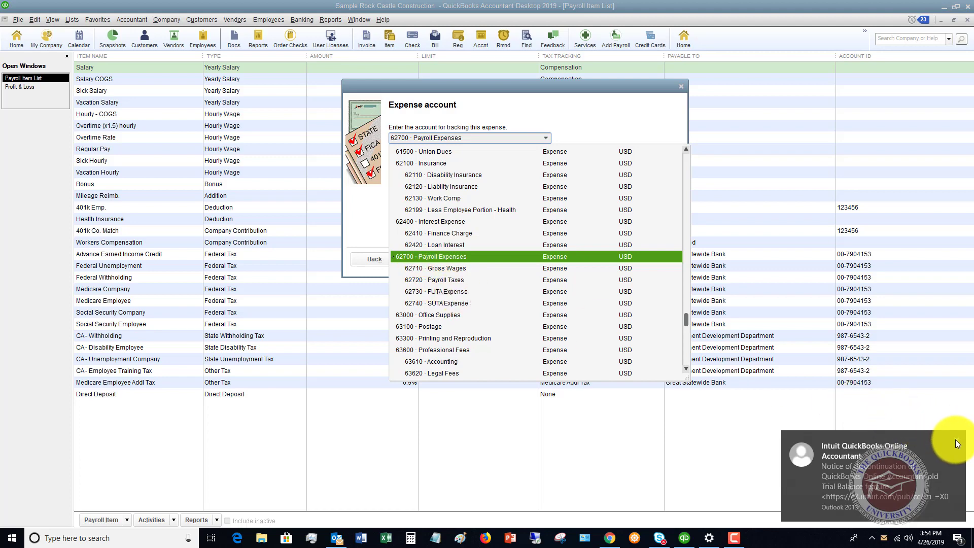
left_click(955, 439)
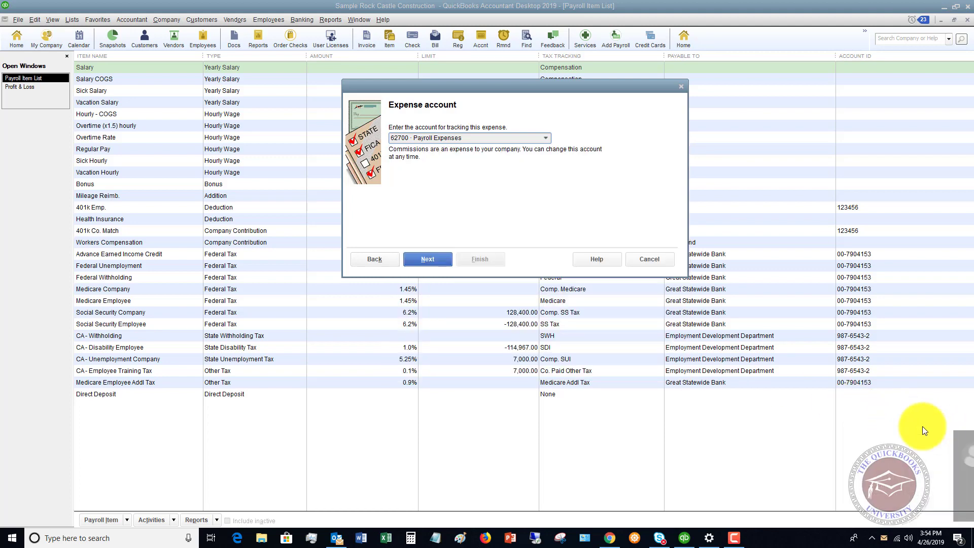
left_click(543, 137)
left_click(432, 229)
- Leave the default rate at 0.00 and finish the Sales Commission item
left_click(427, 258)
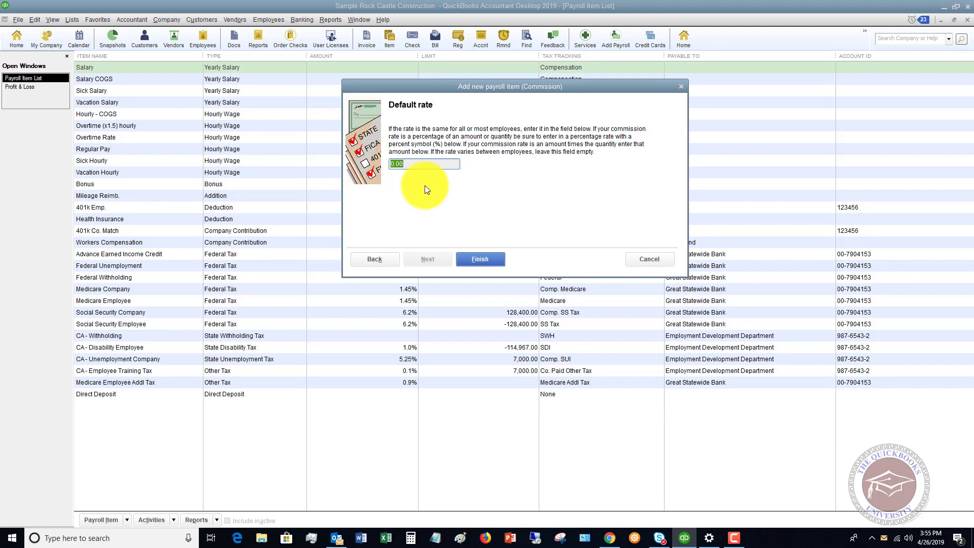
left_click(480, 259)
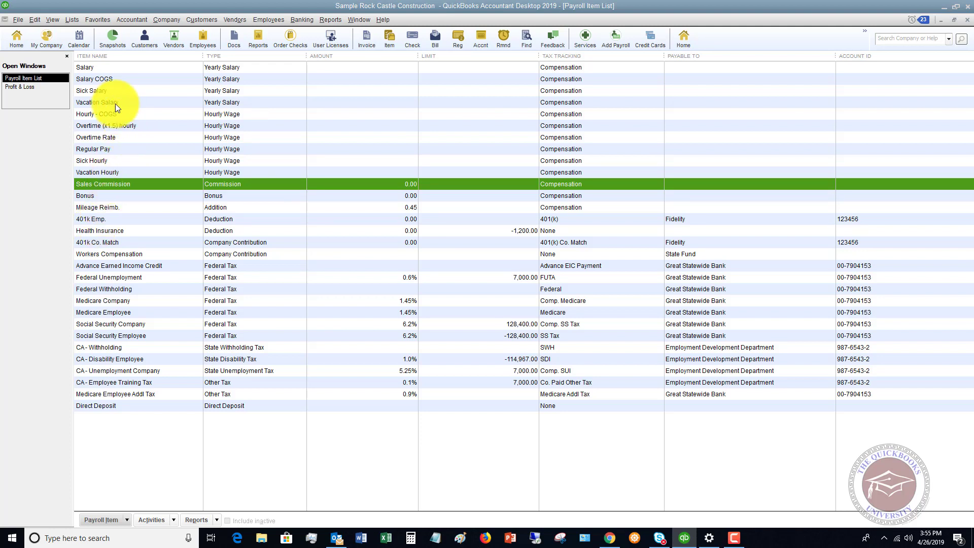
- Edit the Salary item, confirm 62710 · Gross Wages as its expense account, and save
right_click(127, 68)
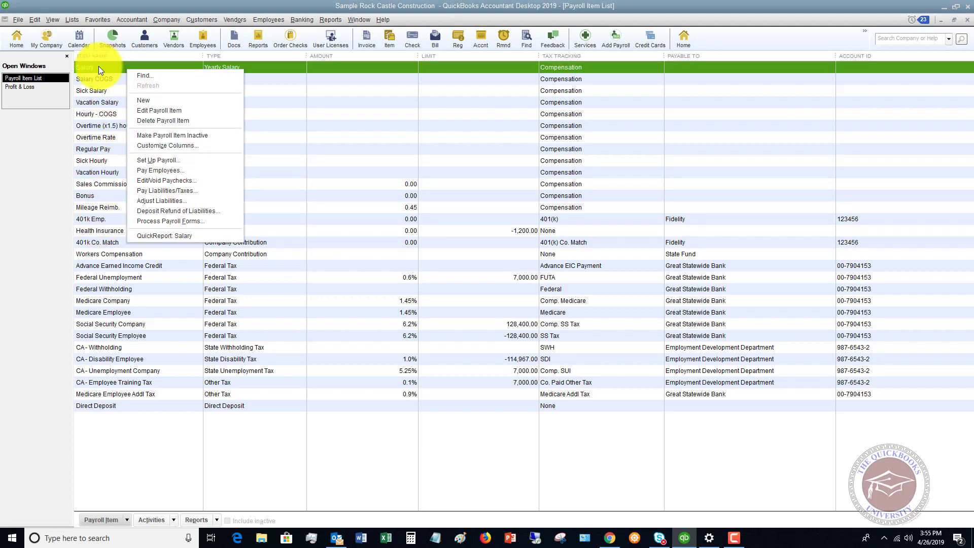
left_click(151, 113)
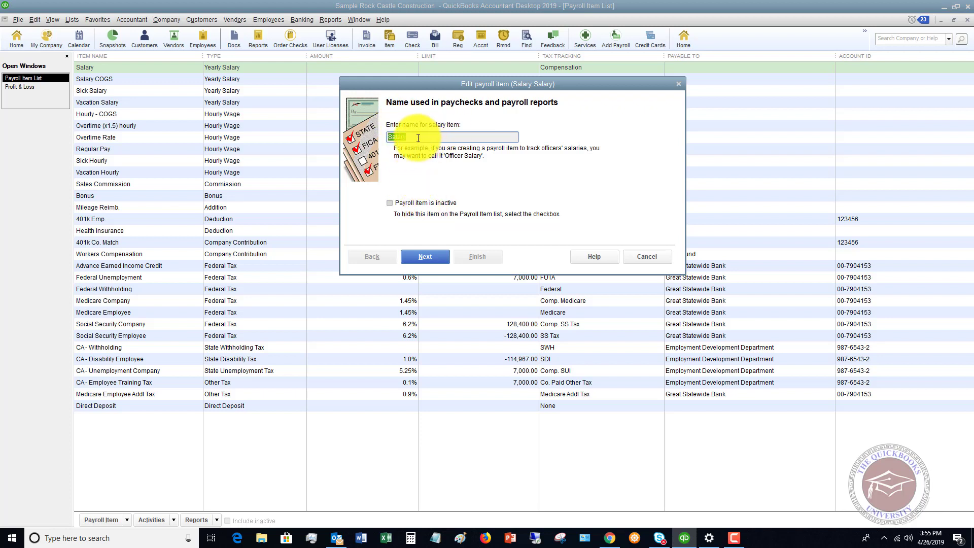
left_click(425, 256)
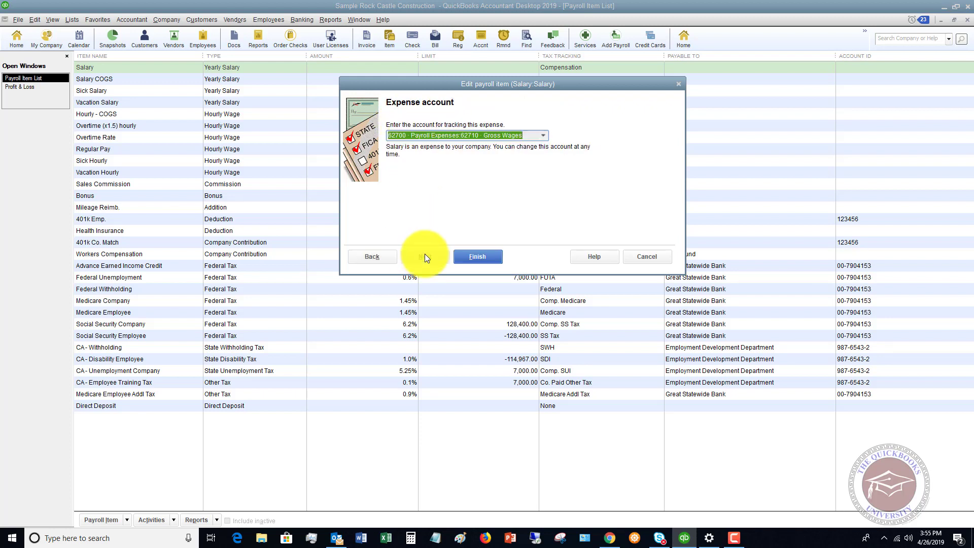
left_click(542, 135)
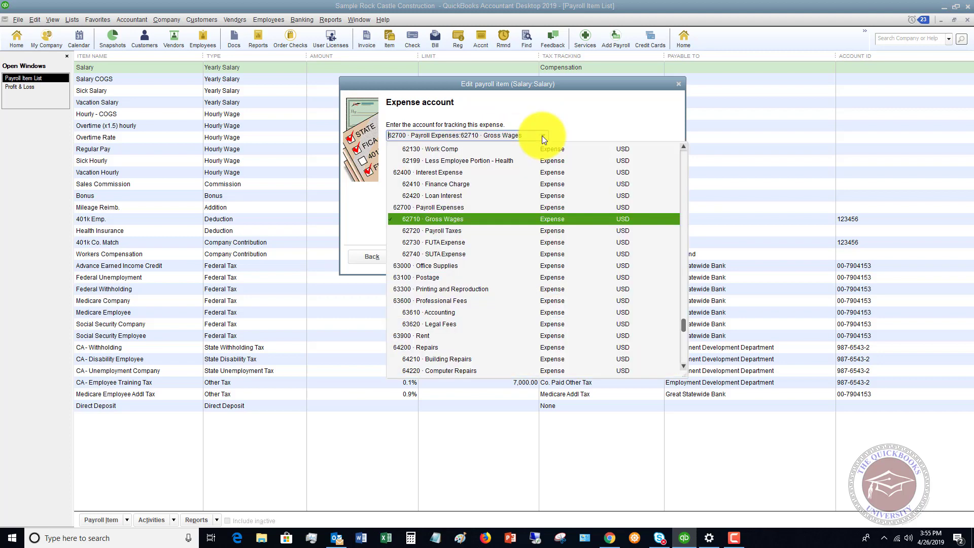
left_click(449, 220)
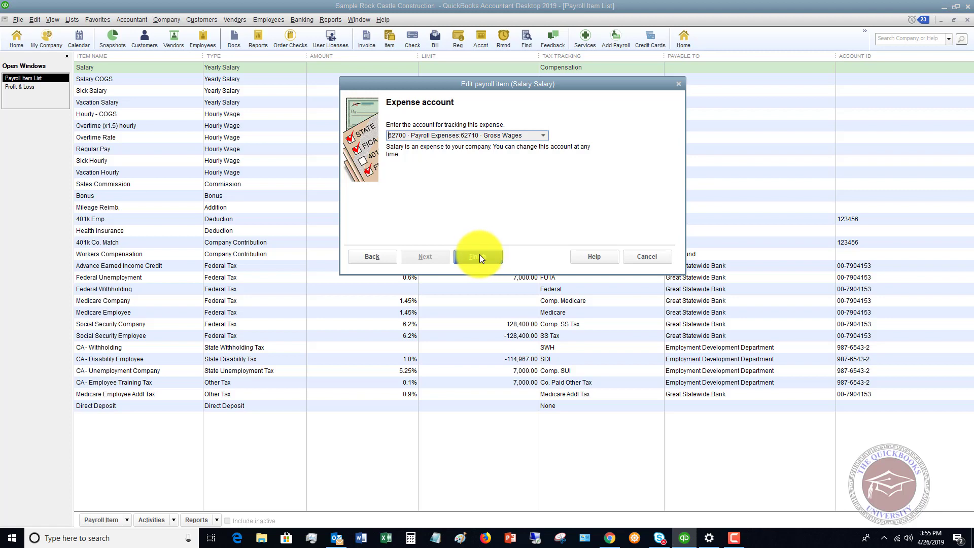
left_click(476, 258)
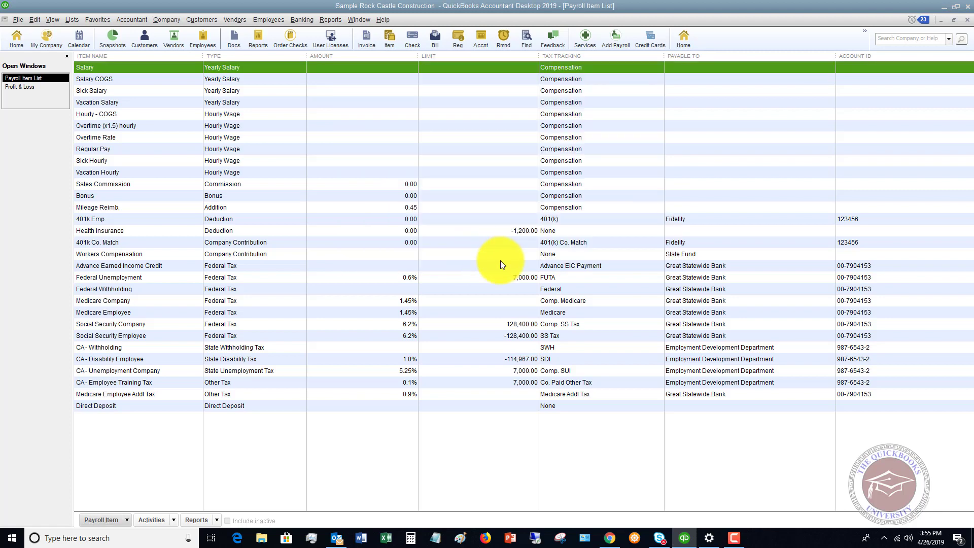